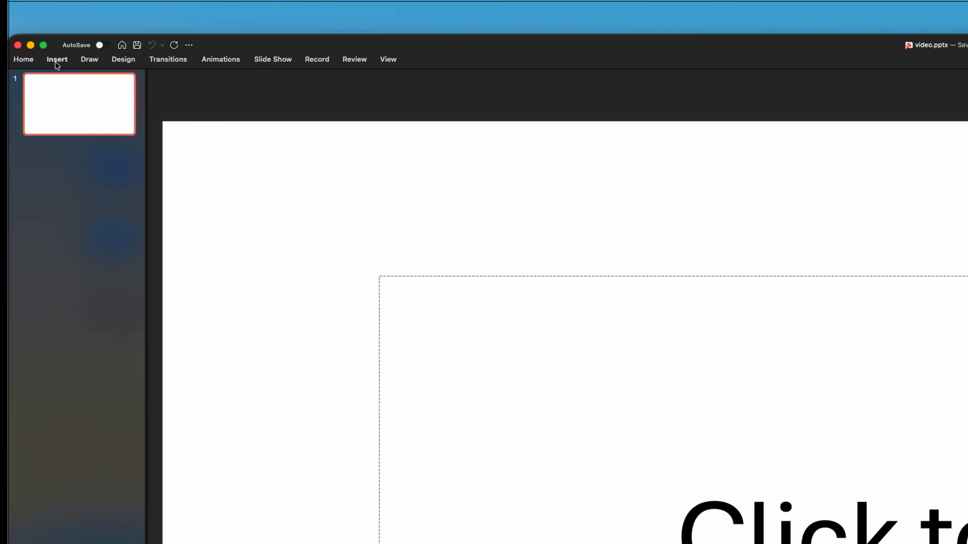
Insert a movie from a file onto the first slide
click(59, 61)
click(692, 84)
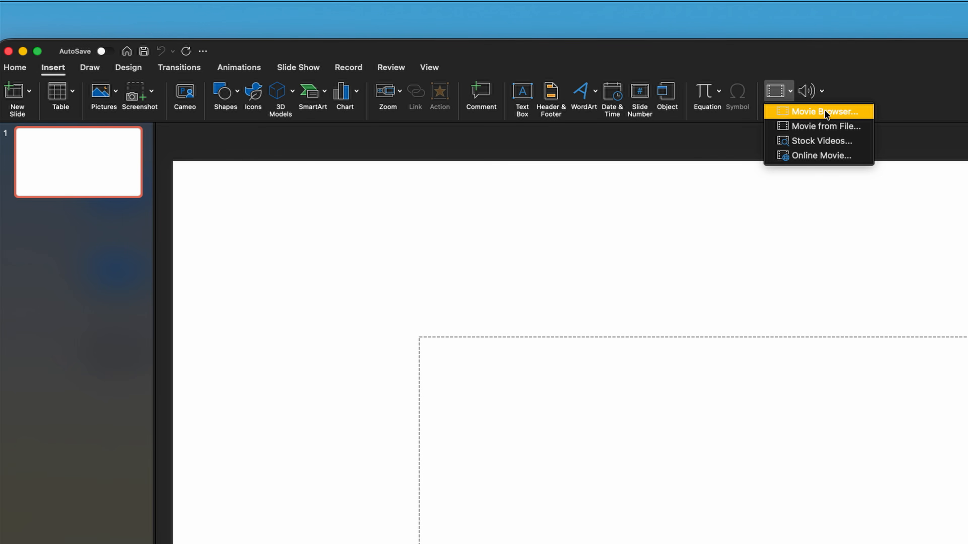
click(824, 125)
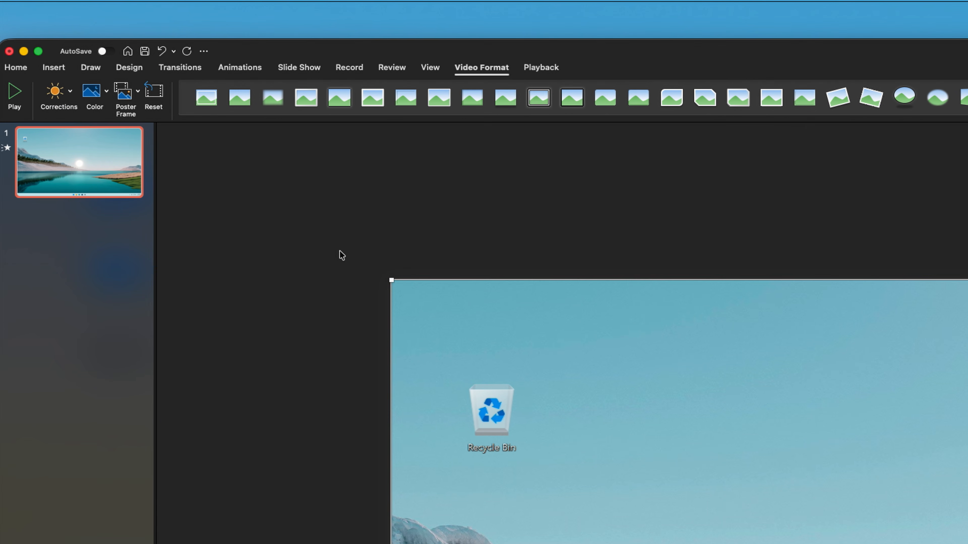
Preview the inserted video by playing it and jumping ahead along its timeline
click(541, 67)
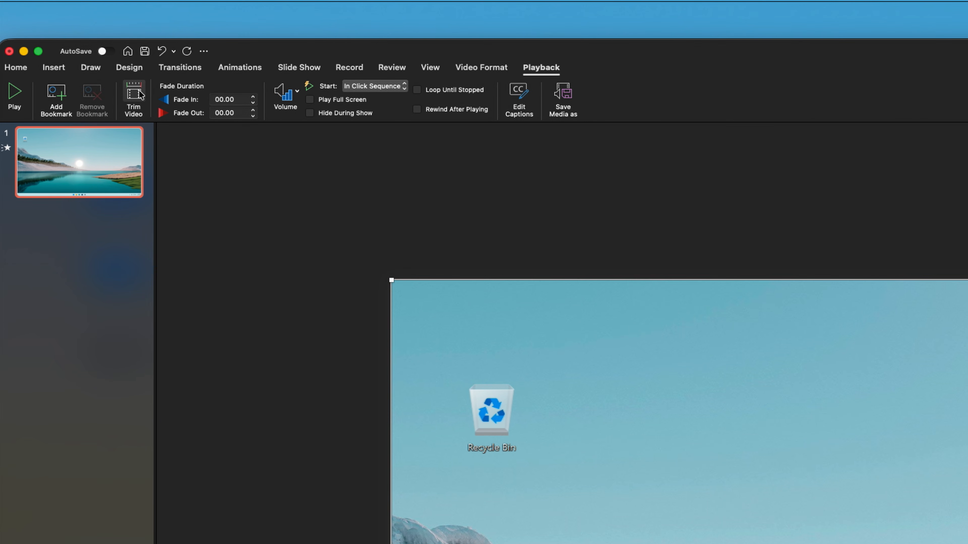
click(115, 80)
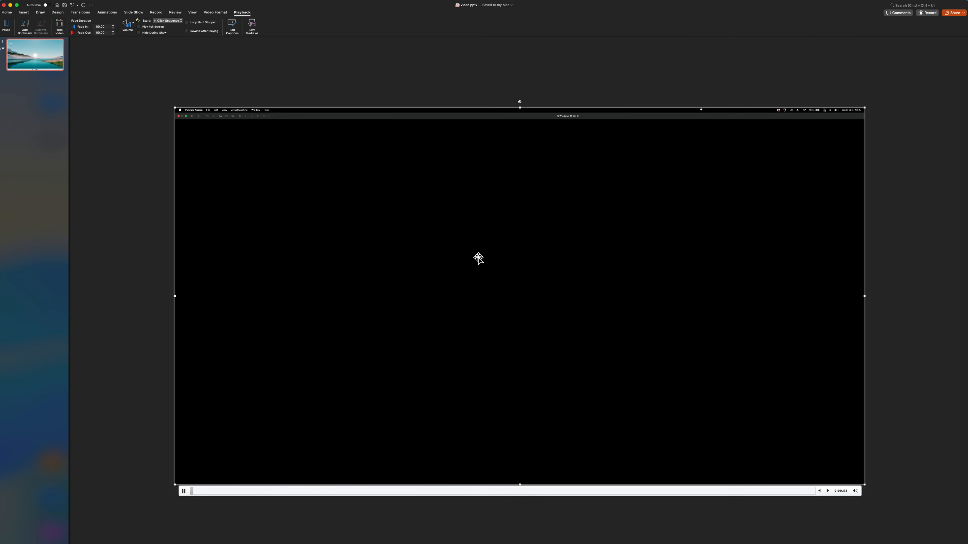
click(291, 492)
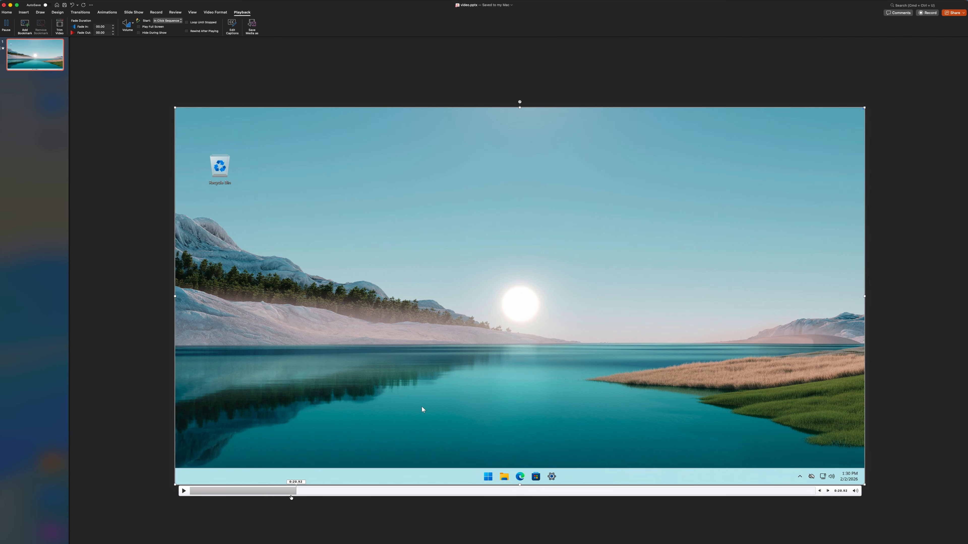
Trim a small amount off the end of the video
click(60, 26)
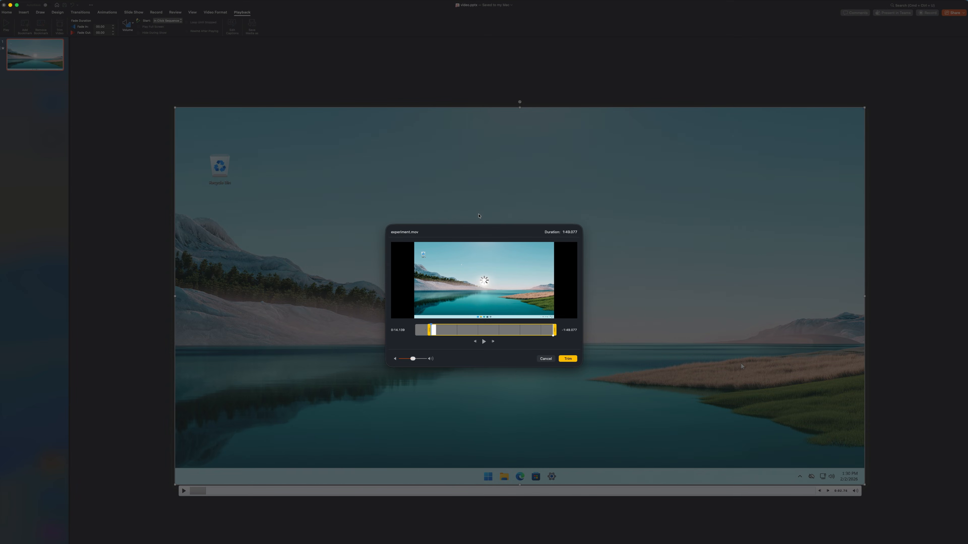
drag(553, 336, 551, 335)
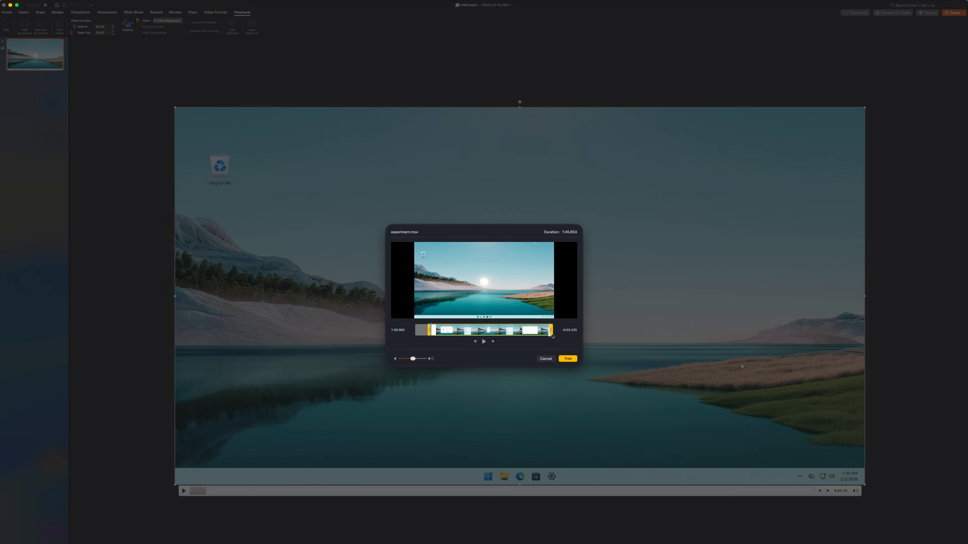
click(568, 359)
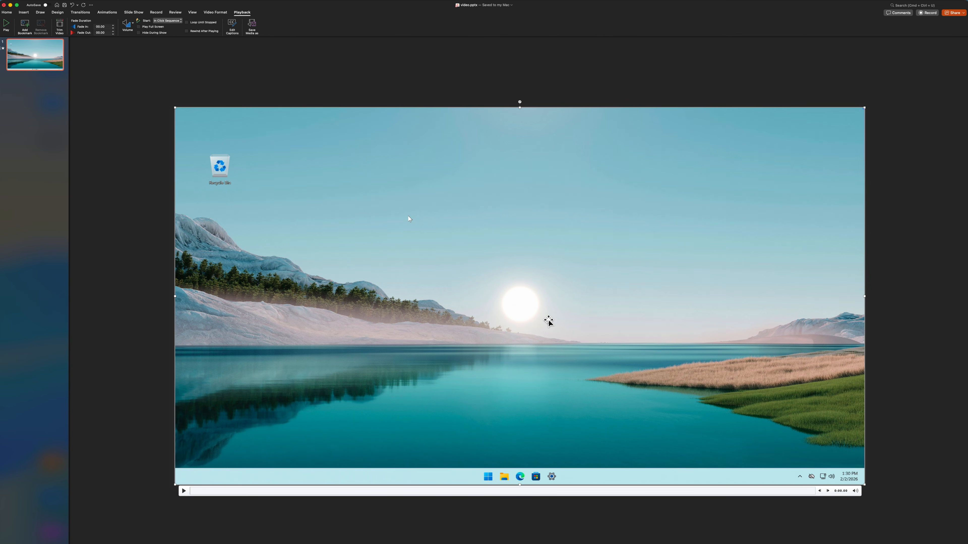
Deselect the video and duplicate the slide twice so there are three slides containing the video
click(324, 41)
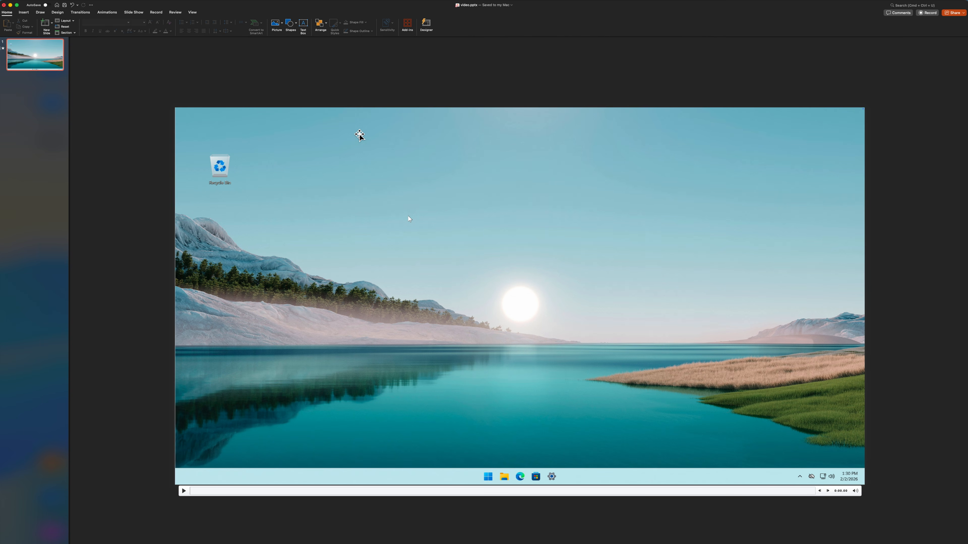
click(359, 134)
click(325, 88)
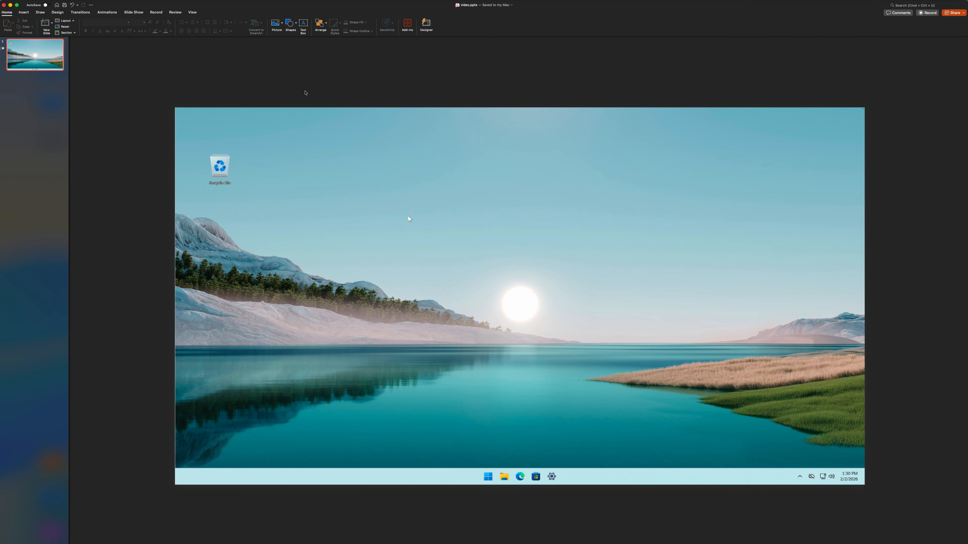
right_click(38, 63)
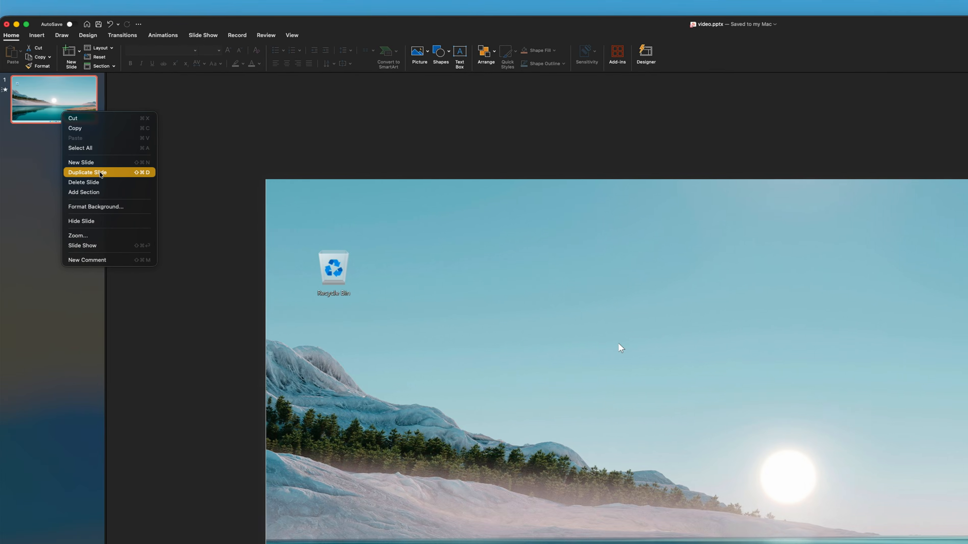
click(63, 98)
right_click(90, 263)
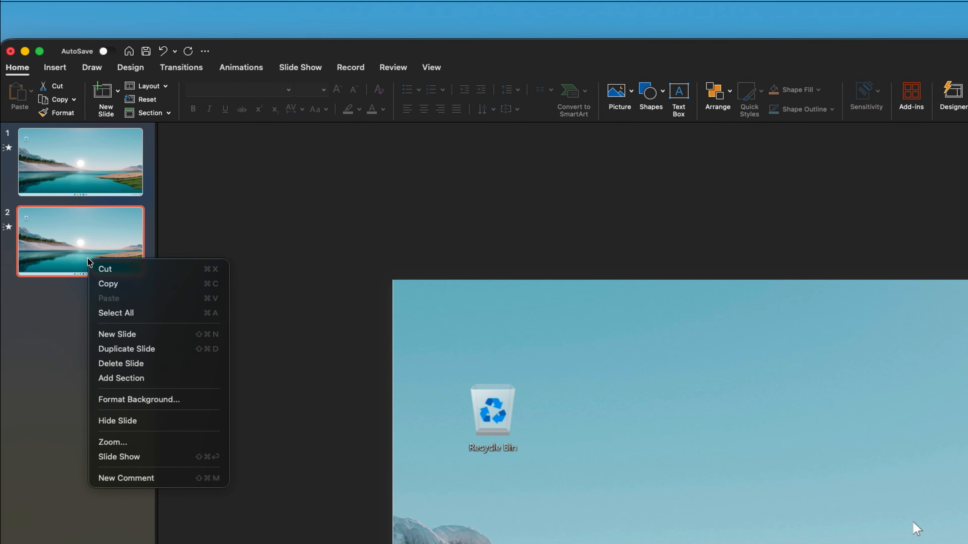
click(149, 348)
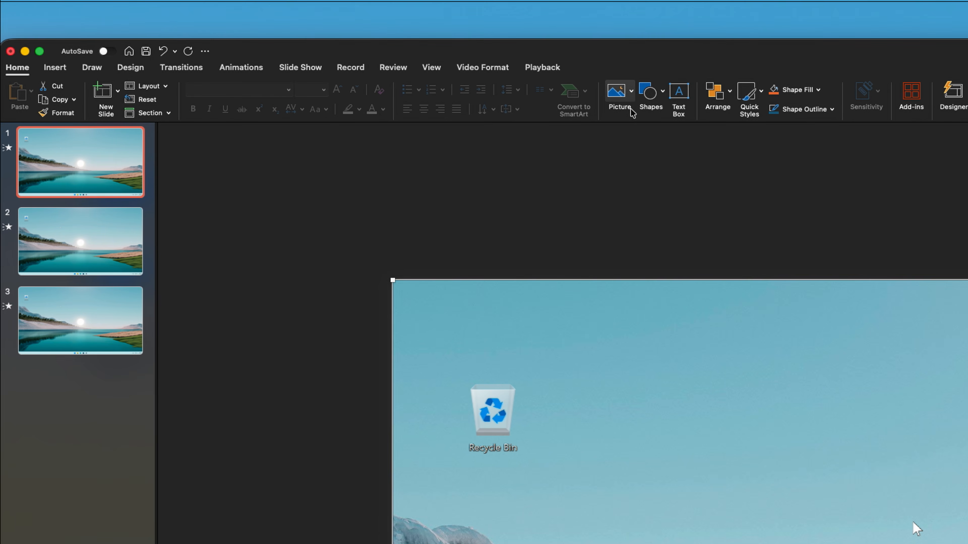
Trim the first slide's video down to a clip of about 14.5 seconds
click(541, 68)
click(135, 96)
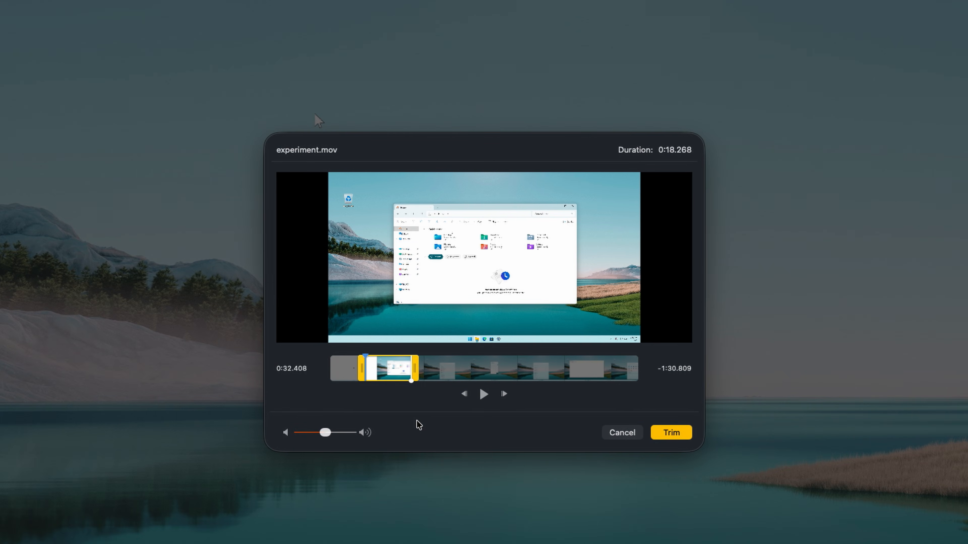
drag(416, 420, 407, 400)
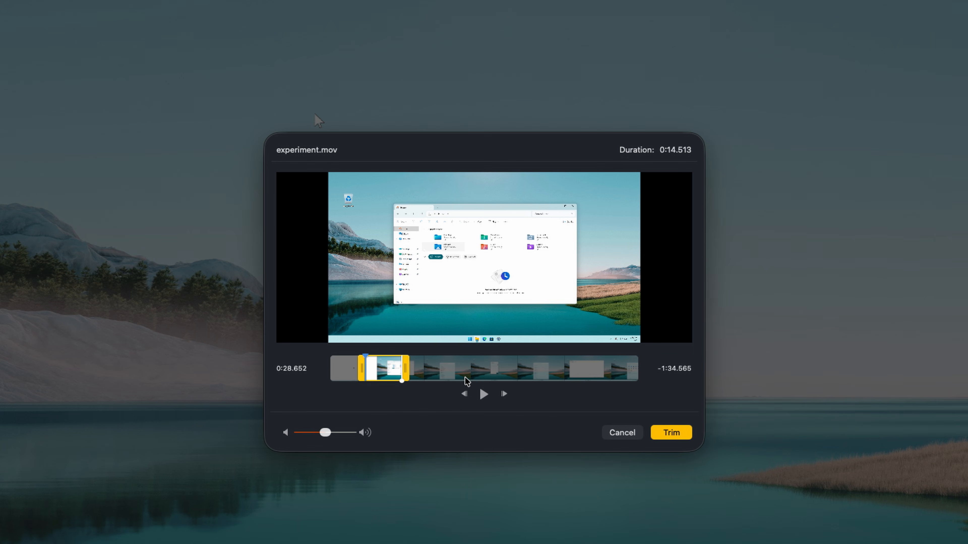
click(681, 430)
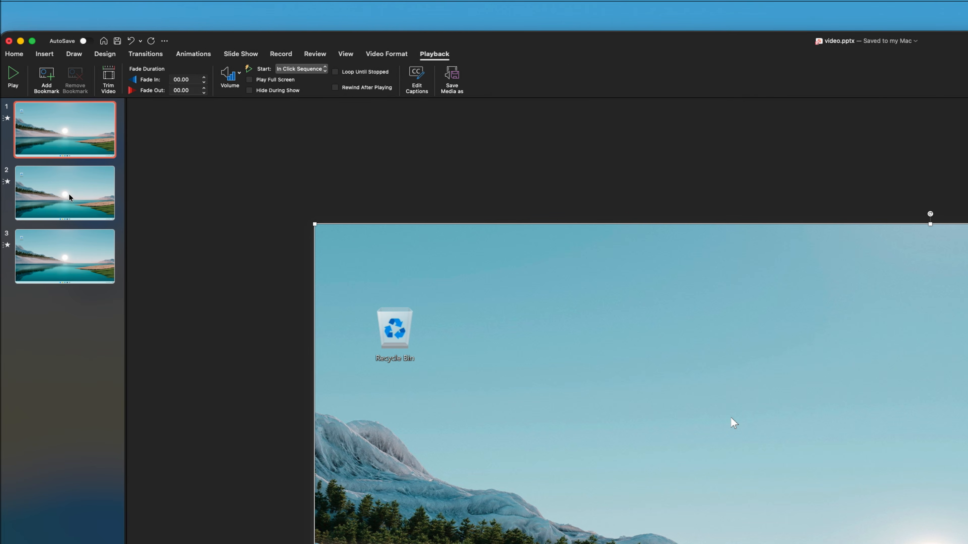
Trim the start of the second slide's video, keeping about 1:15.6 of footage
click(58, 197)
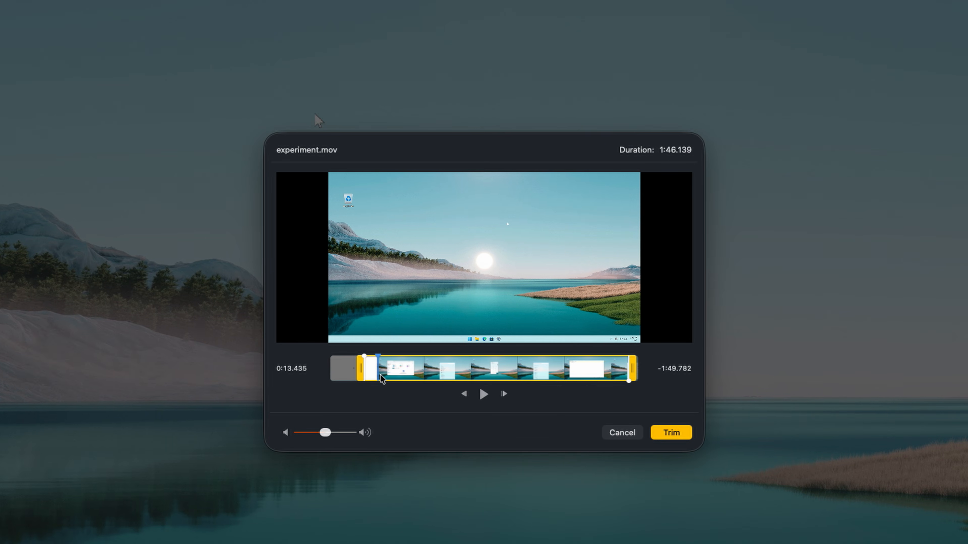
drag(362, 375, 438, 381)
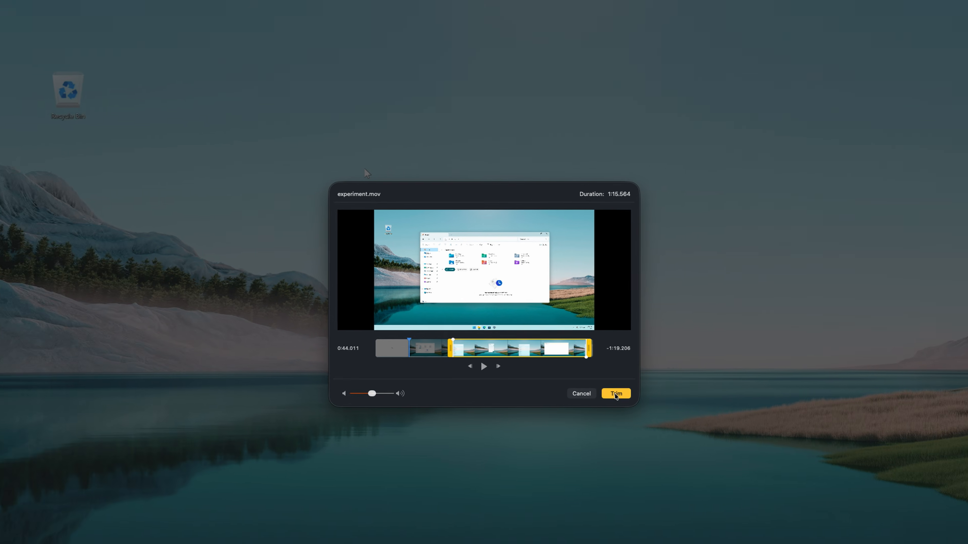
click(668, 434)
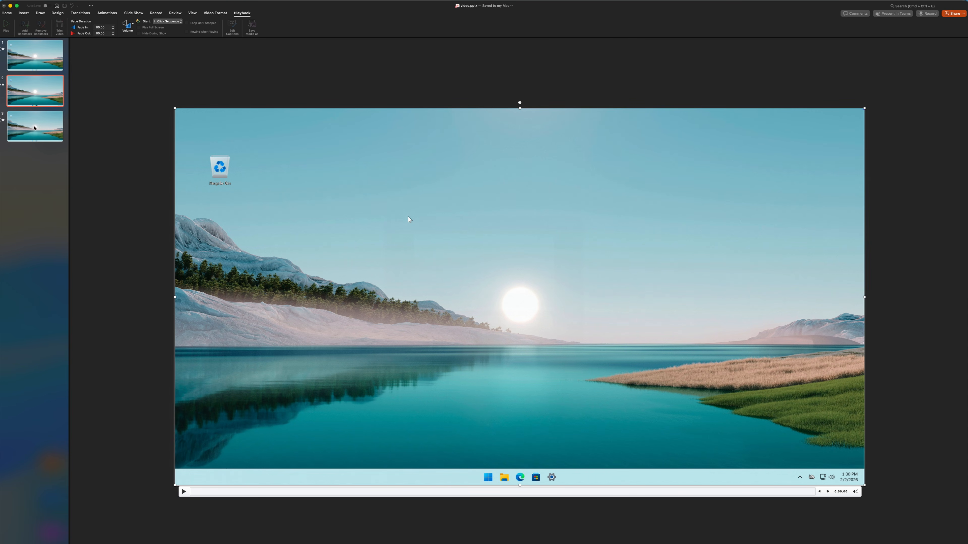
Delete the third slide
click(33, 127)
right_click(35, 128)
click(57, 176)
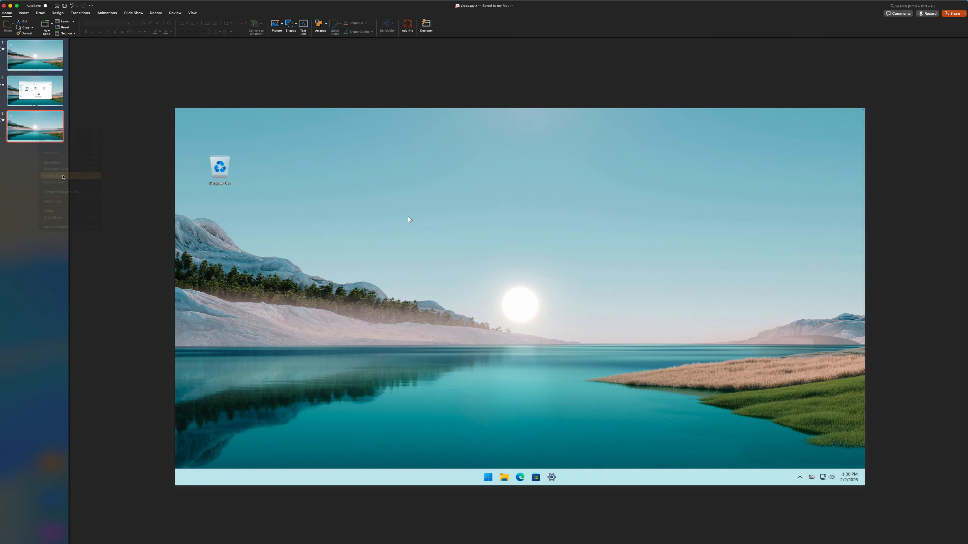
Select the second slide and play its video to preview it
click(536, 306)
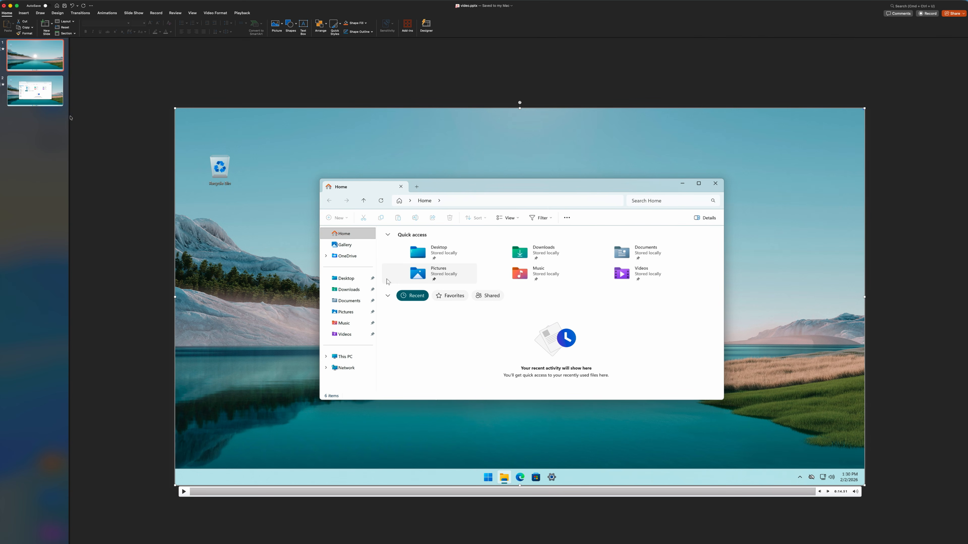
click(50, 95)
click(184, 491)
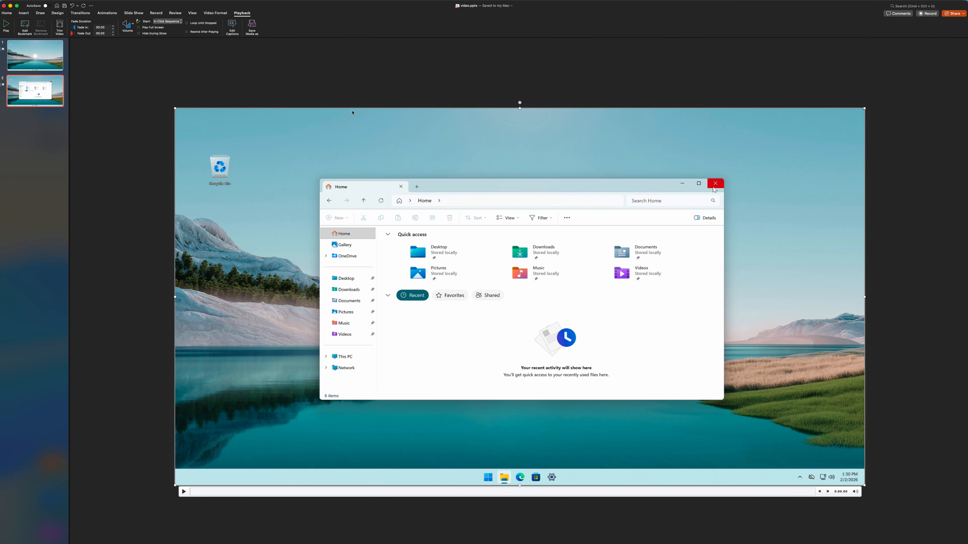
click(416, 88)
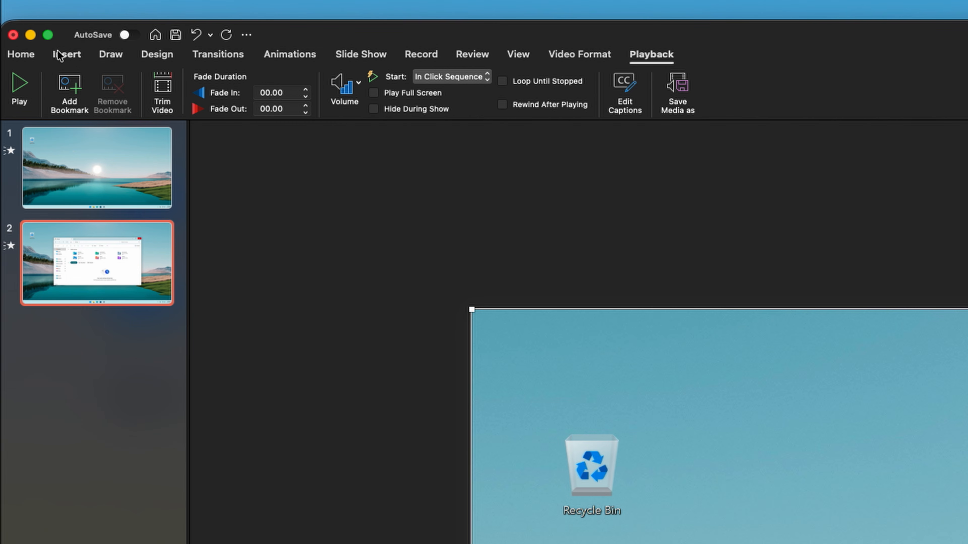
Draw a rectangle over the lower part of the Explorer window on the second slide
click(58, 45)
click(237, 70)
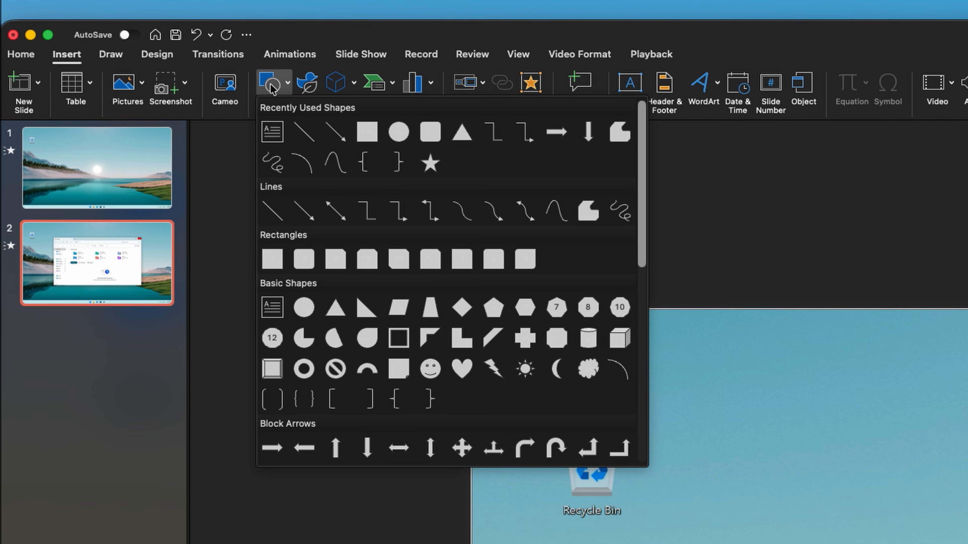
click(367, 132)
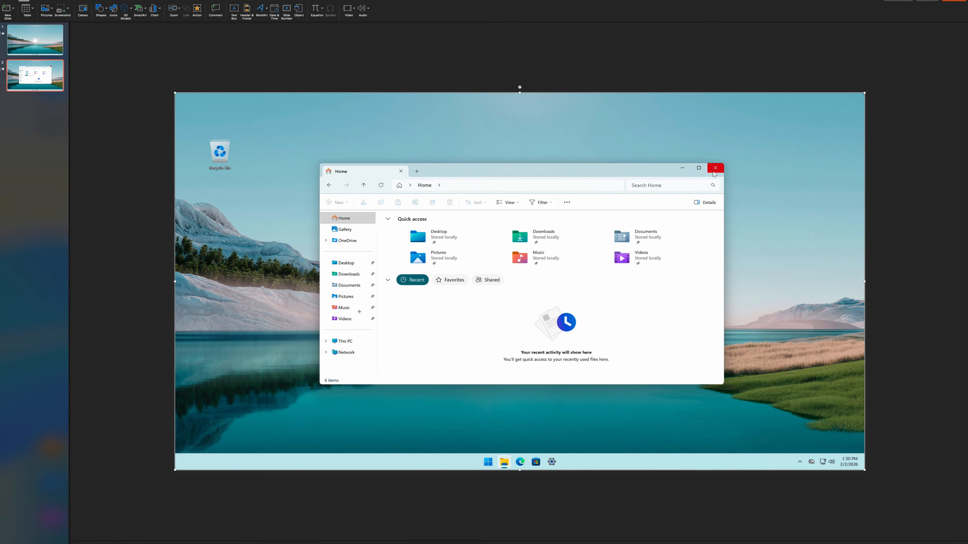
mouse_move(367, 297)
mouse_down()
mouse_move(551, 368)
mouse_move(697, 376)
mouse_move(679, 373)
mouse_up()
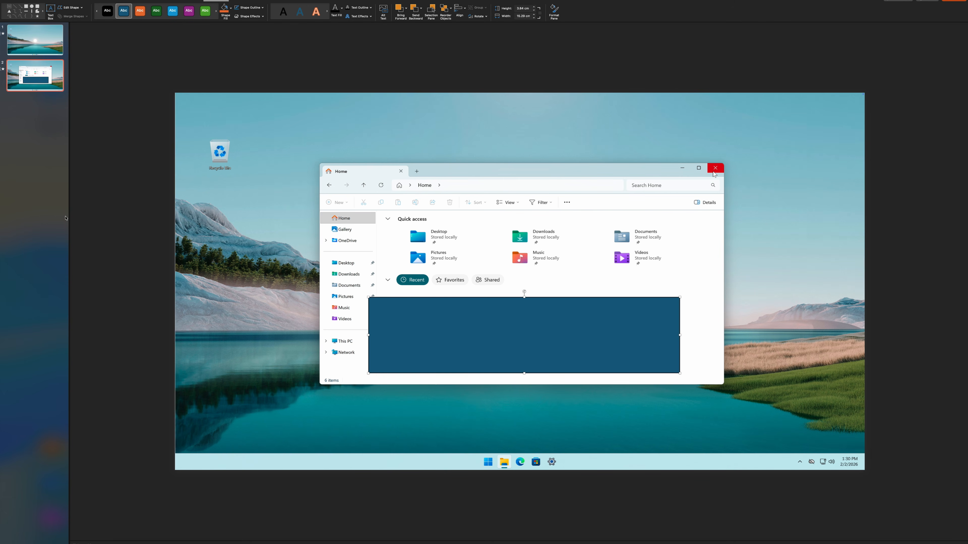
Move the rectangle down to the bottom of the slide, below the Explorer window
right_click(37, 80)
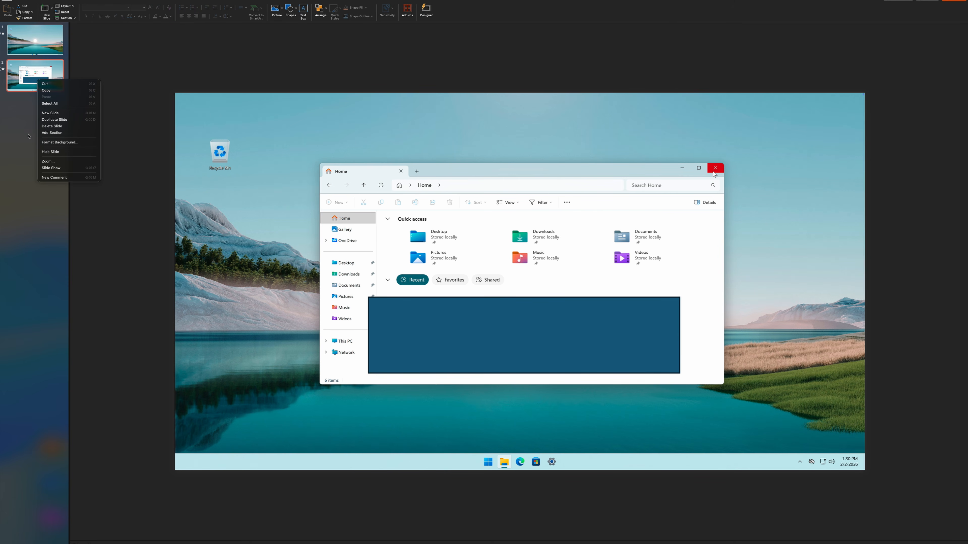
click(28, 136)
drag(552, 333, 537, 379)
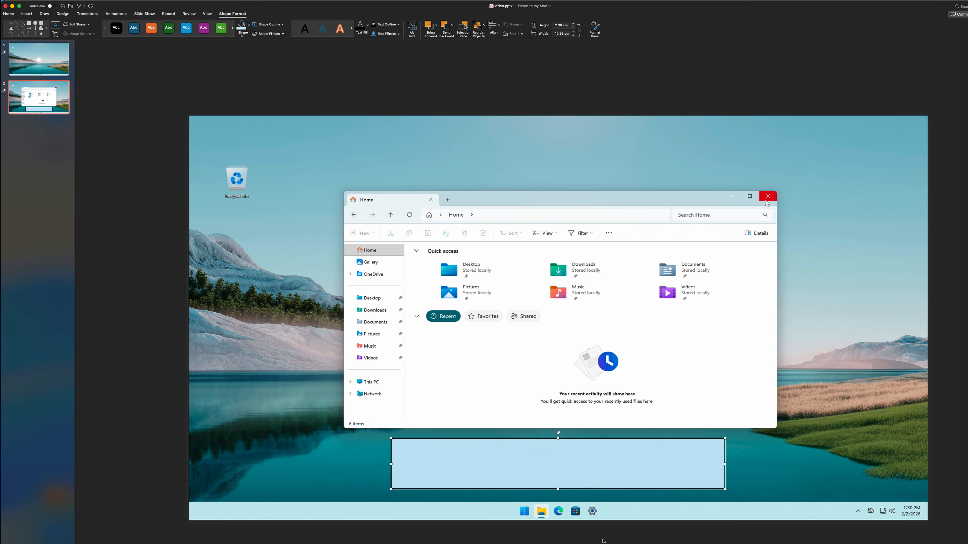
Type "Hello youtube" into the rectangle and give the text a black fill
click(27, 14)
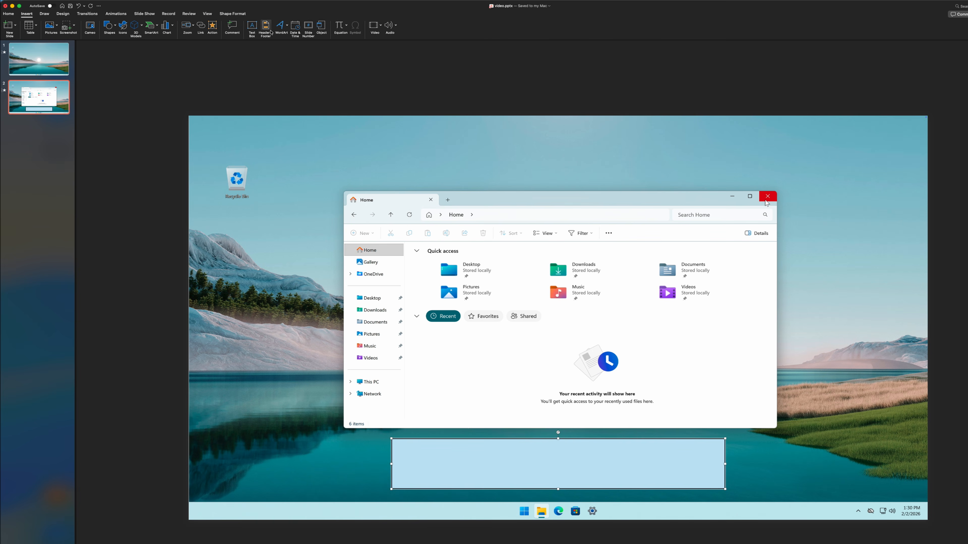
text(Hello youytugbe)
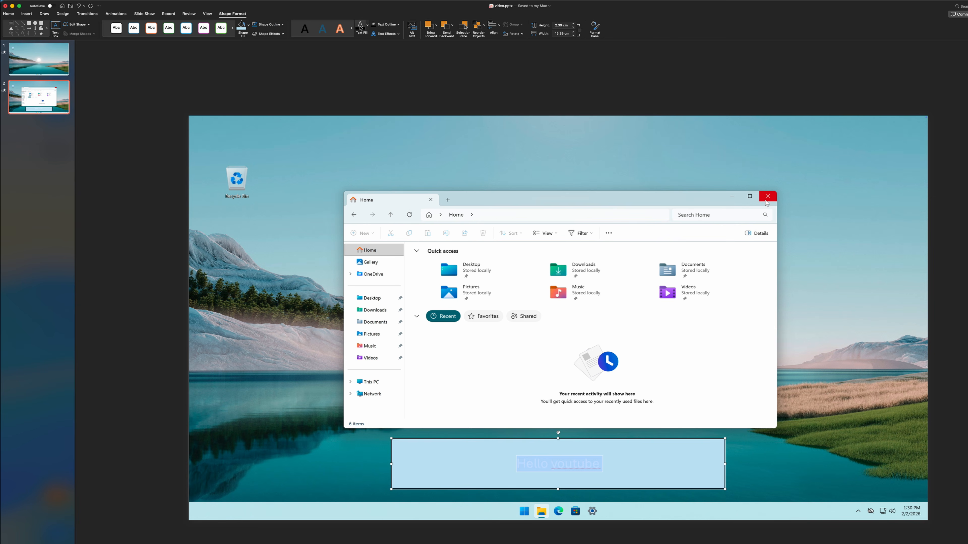
click(362, 27)
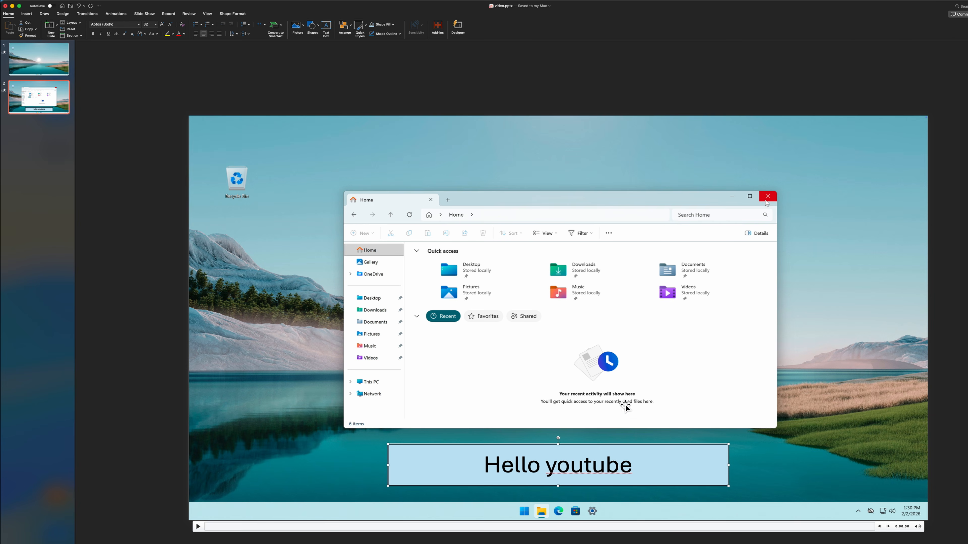
click(593, 465)
Apply the Morph transition to the second slide
click(116, 14)
click(87, 13)
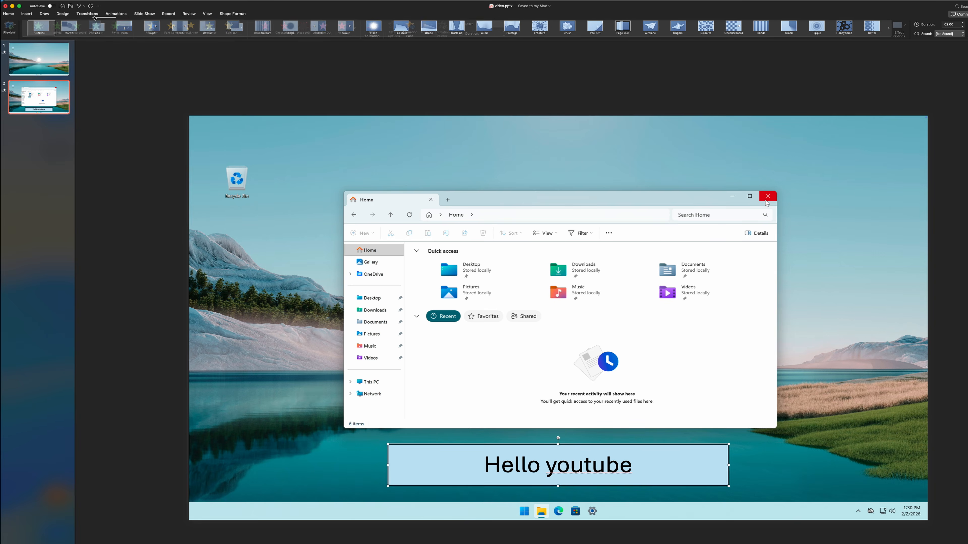
click(68, 27)
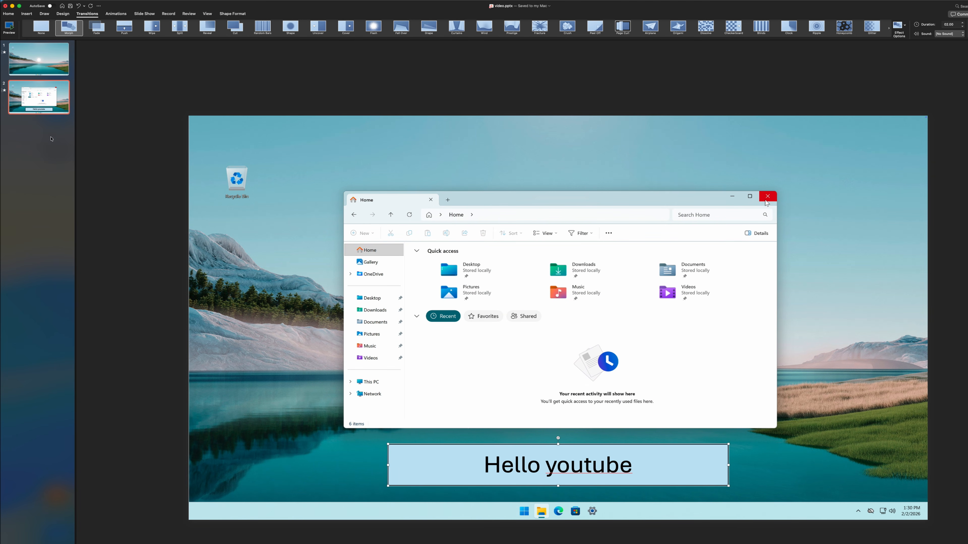
Duplicate the second slide with its video and caption box
mouse_move(338, 138)
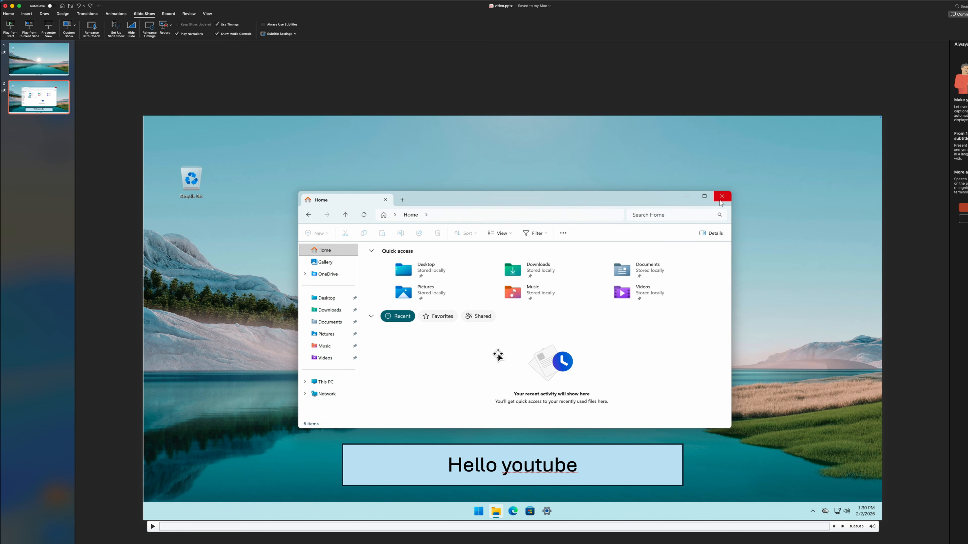
click(534, 491)
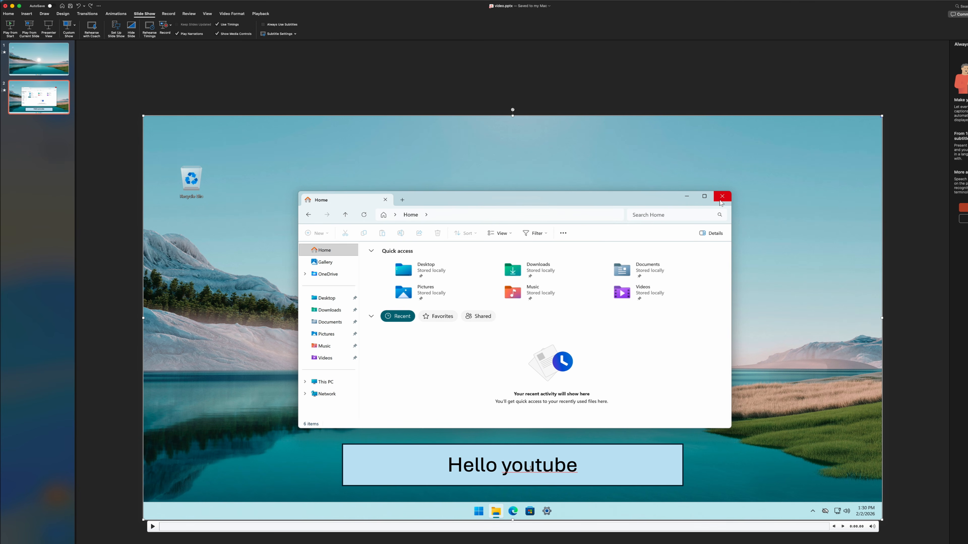
click(430, 474)
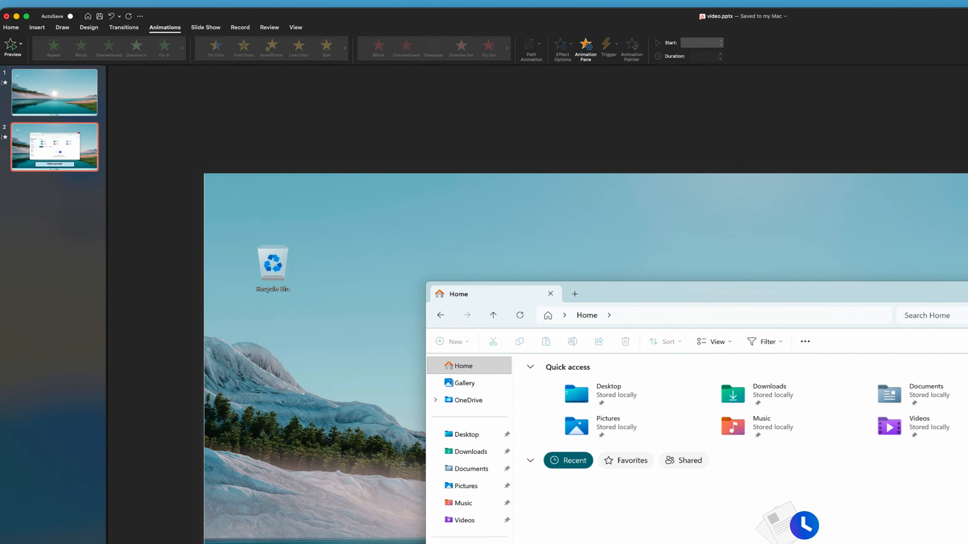
right_click(46, 99)
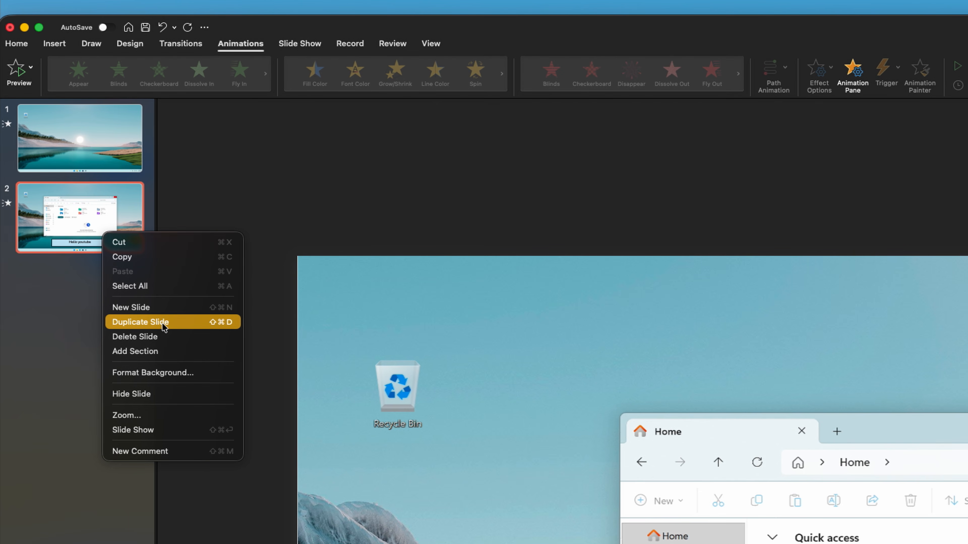
click(164, 327)
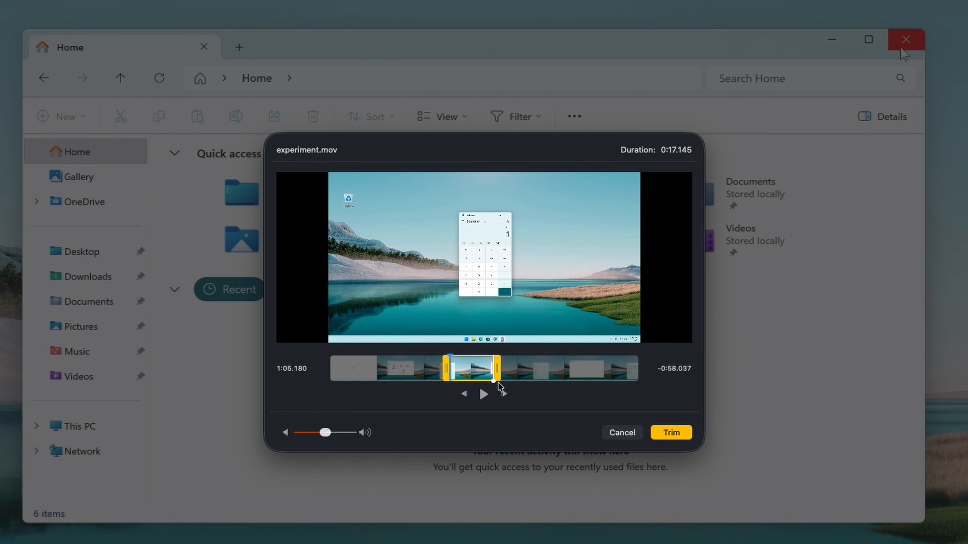
Trim the third slide's video so it keeps only the final calculator part of the recording
drag(498, 384, 506, 384)
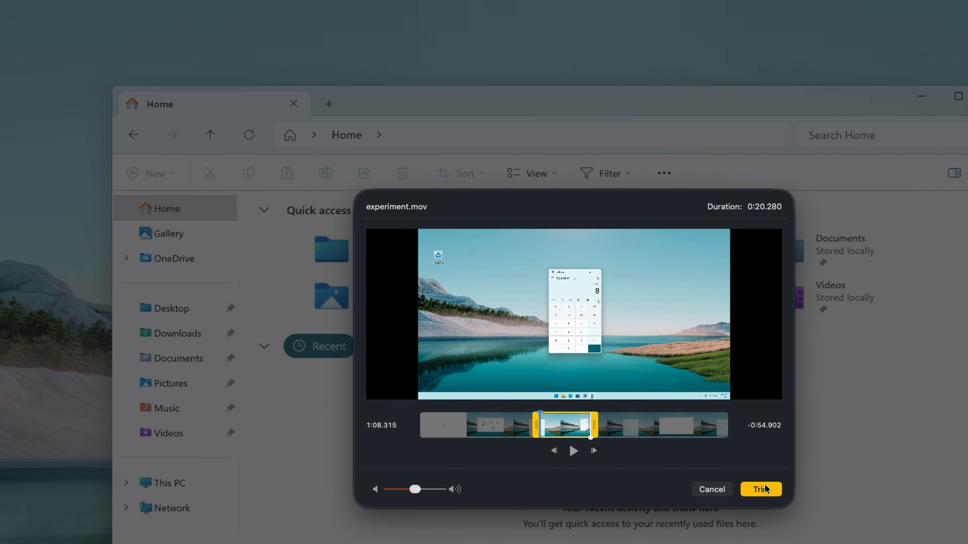
click(671, 432)
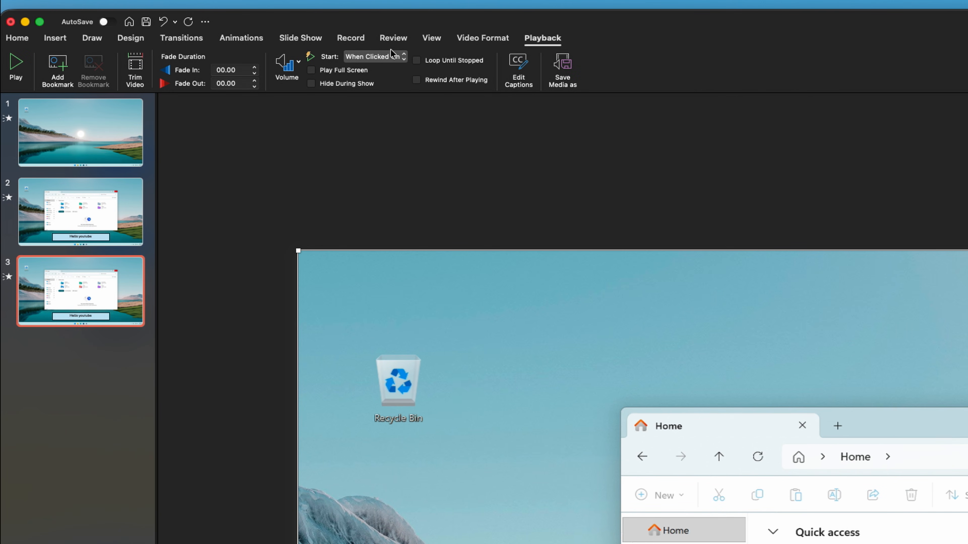
right_click(113, 286)
click(152, 292)
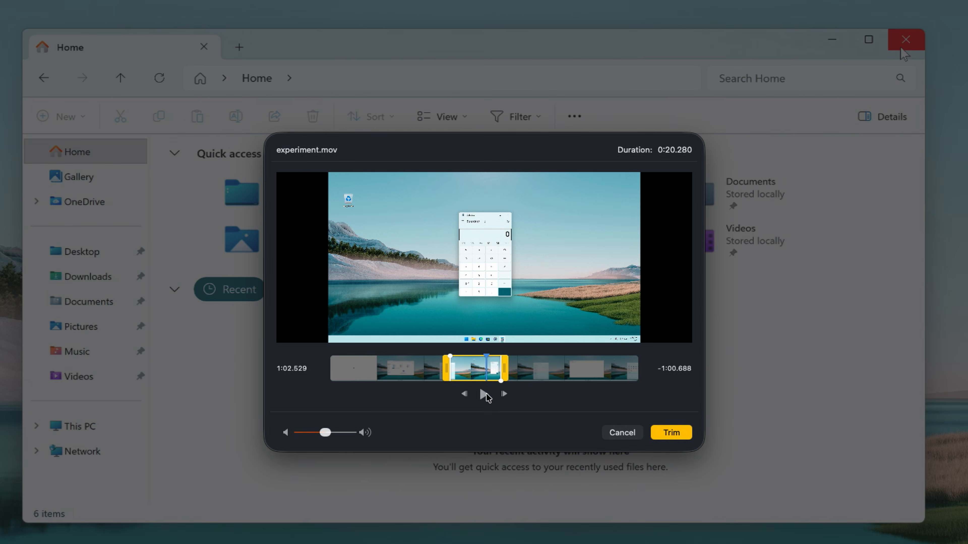
drag(446, 377, 907, 374)
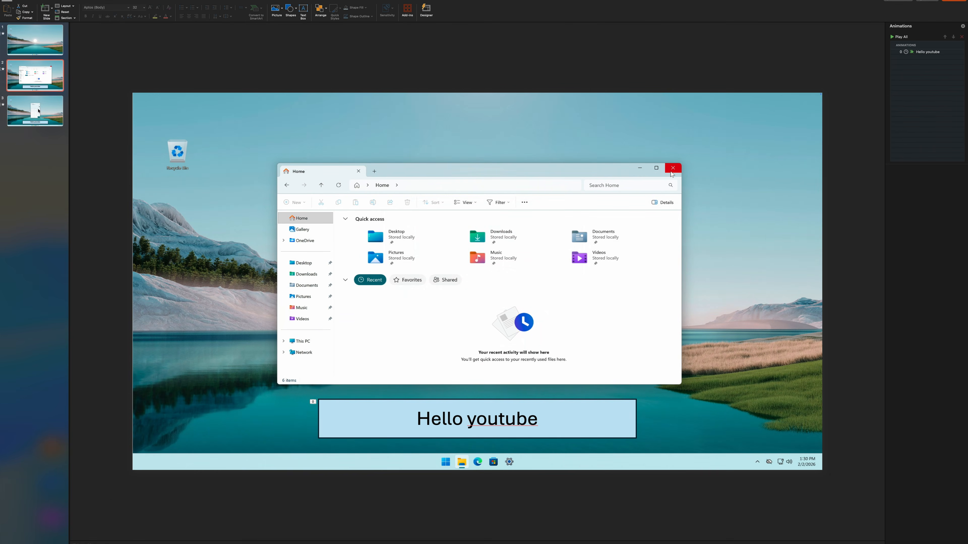
click(46, 99)
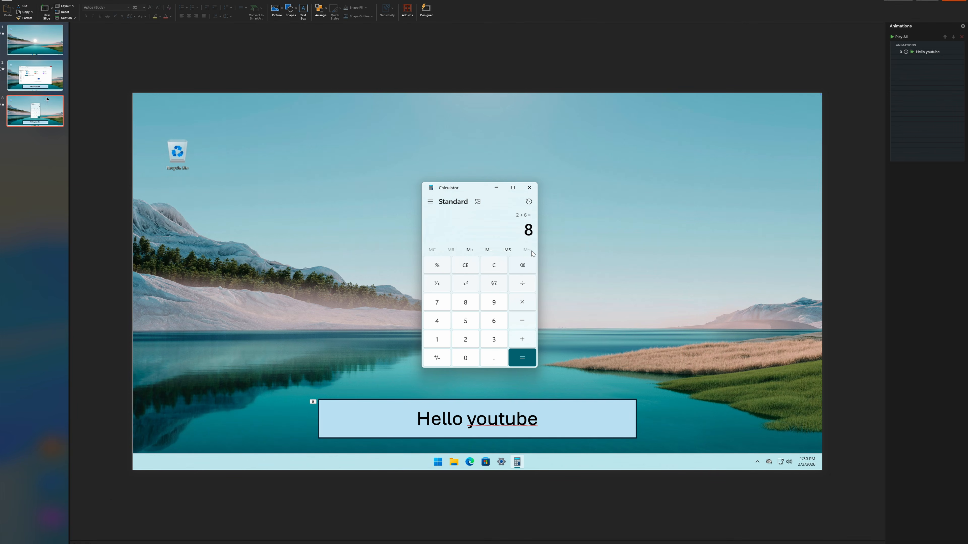
Switch back and forth between the second and third slides to compare them
click(43, 82)
click(38, 105)
click(37, 83)
click(35, 107)
click(36, 84)
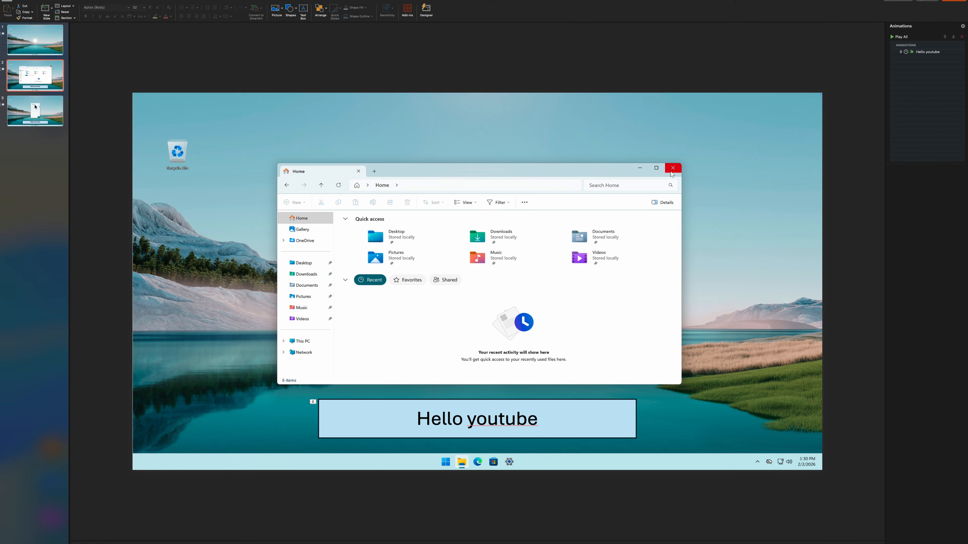
click(35, 107)
click(36, 84)
click(37, 106)
click(40, 83)
click(43, 106)
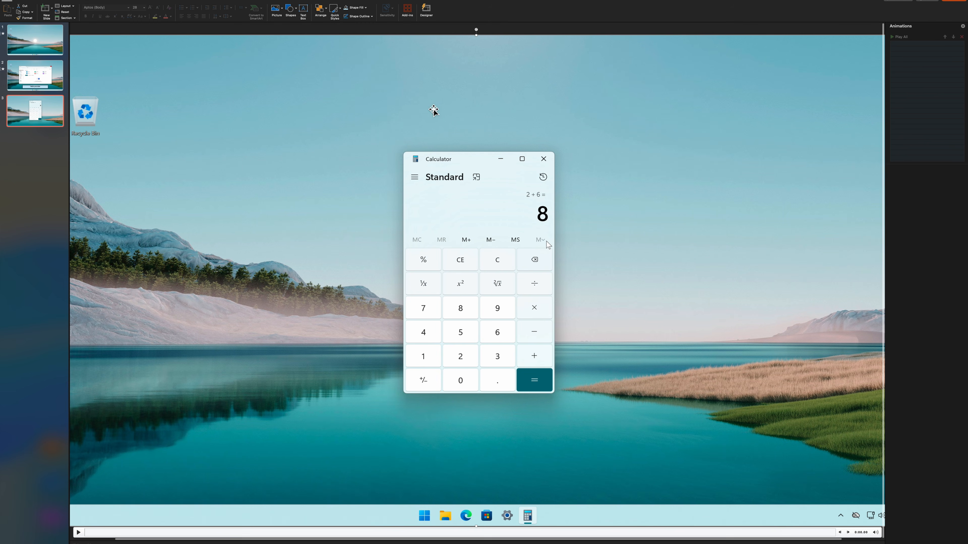
Apply the Morph transition to the third slide
drag(451, 97, 439, 104)
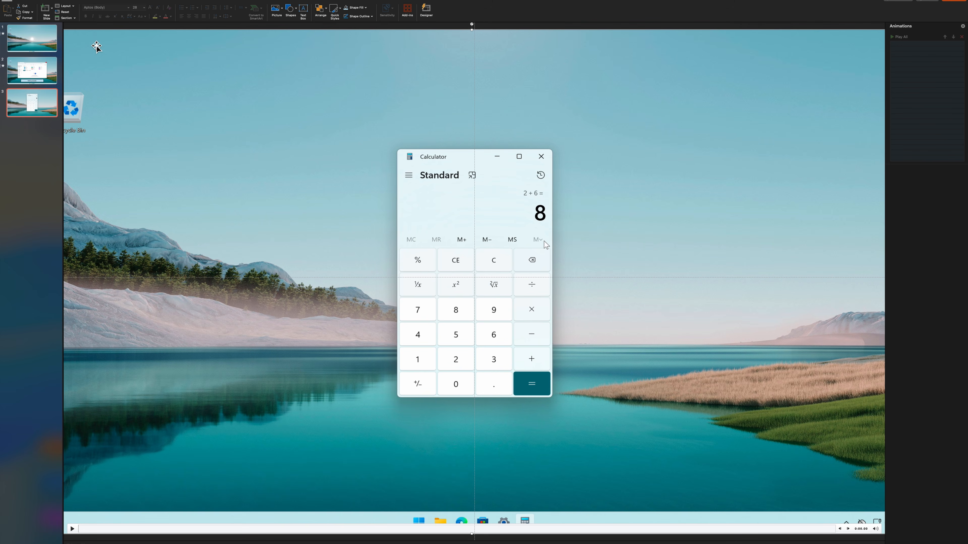
click(116, 1)
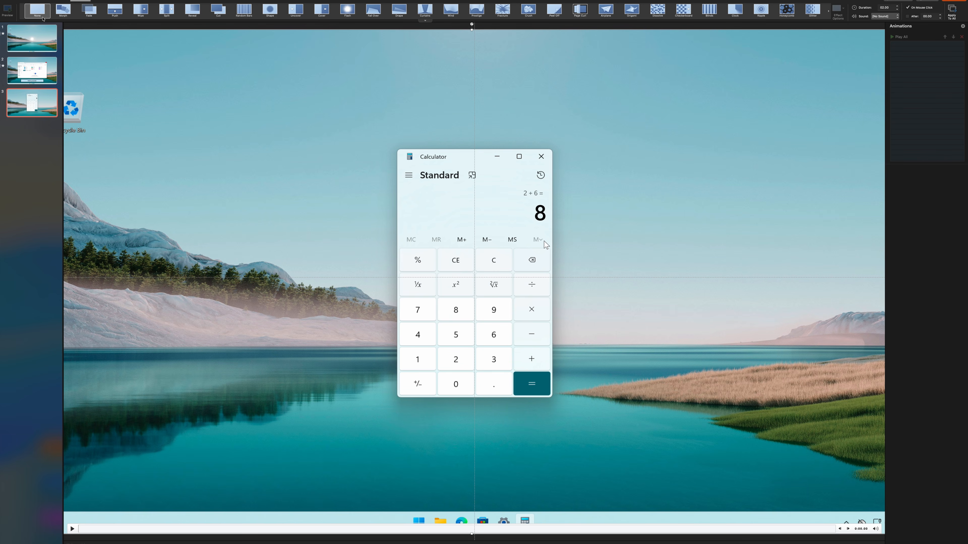
click(64, 11)
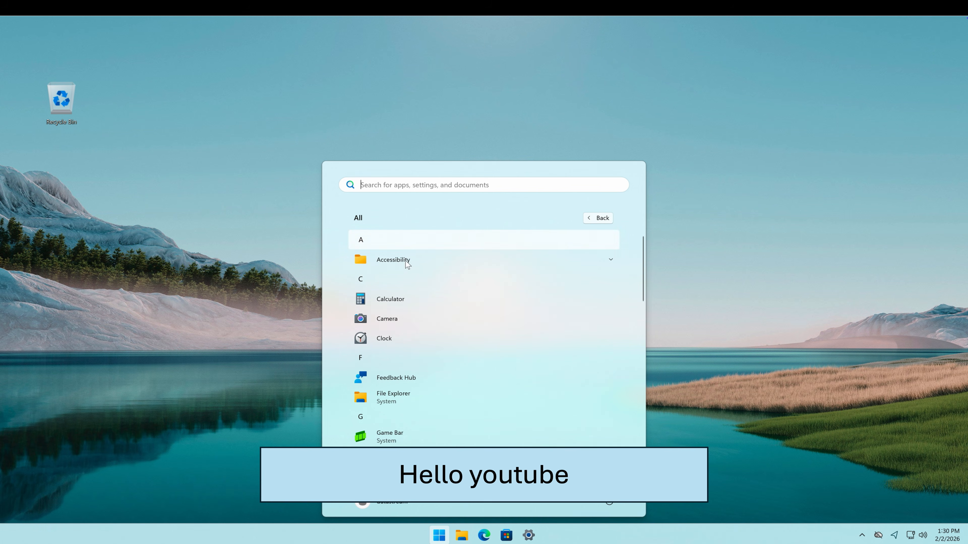
Run the slideshow to preview the slides, then exit it
scroll(400, 377, down, 5)
scroll(400, 379, down, 6)
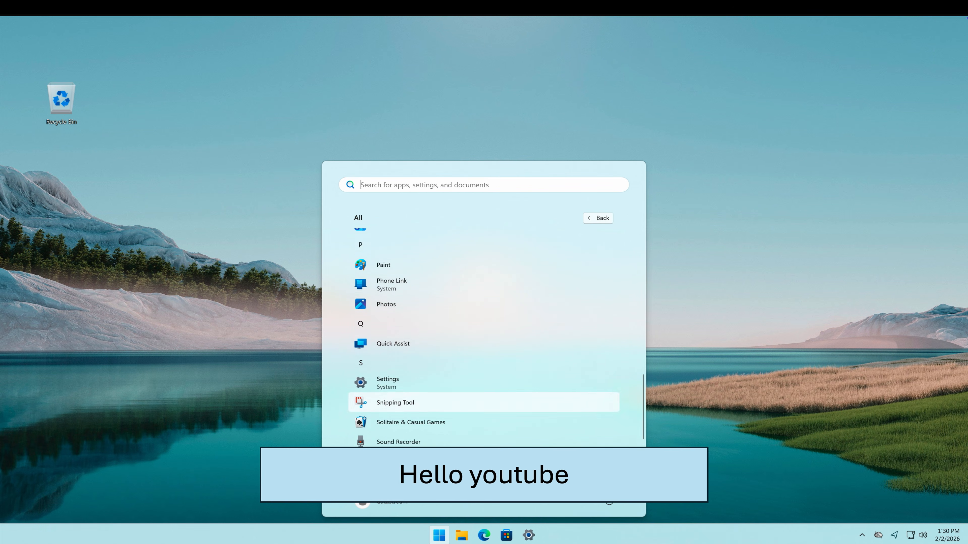
scroll(400, 380, up, 4)
scroll(514, 292, up, 8)
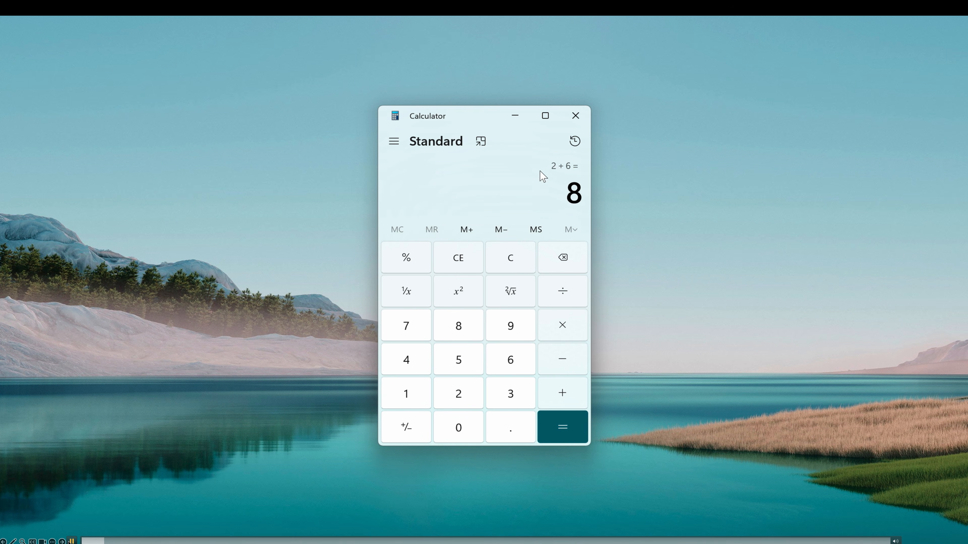
key(Escape)
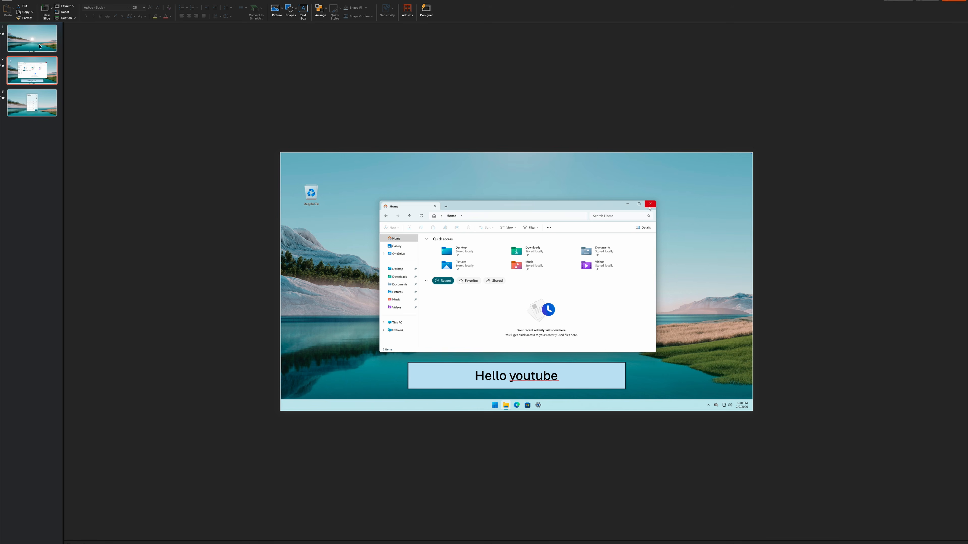
Search the web for how to make PowerPoint switch to the next slide automatically and expand the answer
click(43, 39)
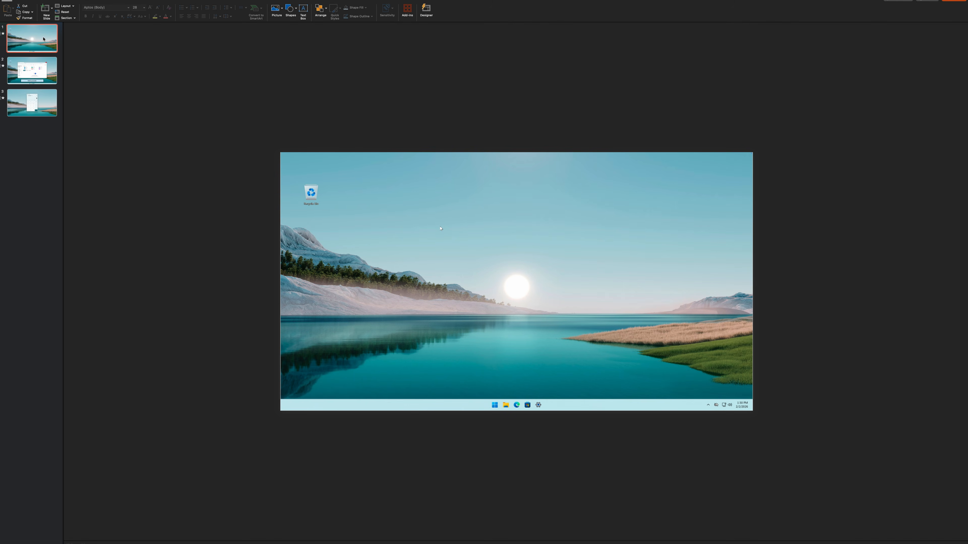
click(42, 78)
click(41, 42)
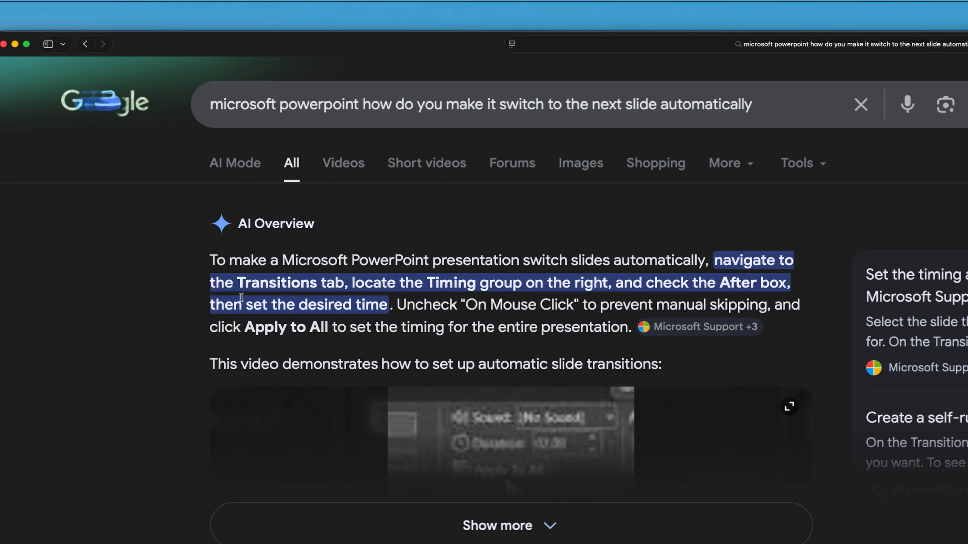
click(518, 525)
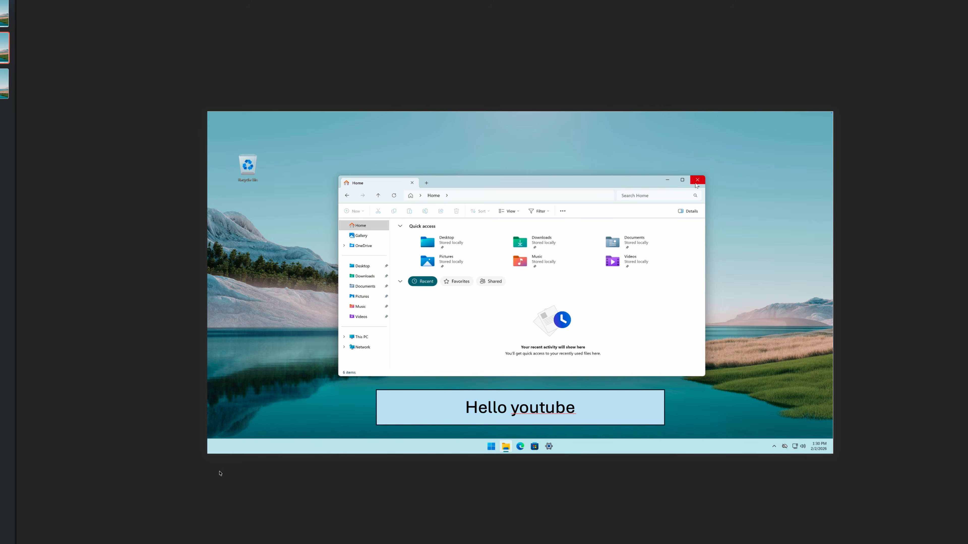
Play the slideshow again, clicking through the slides and their videos
click(217, 461)
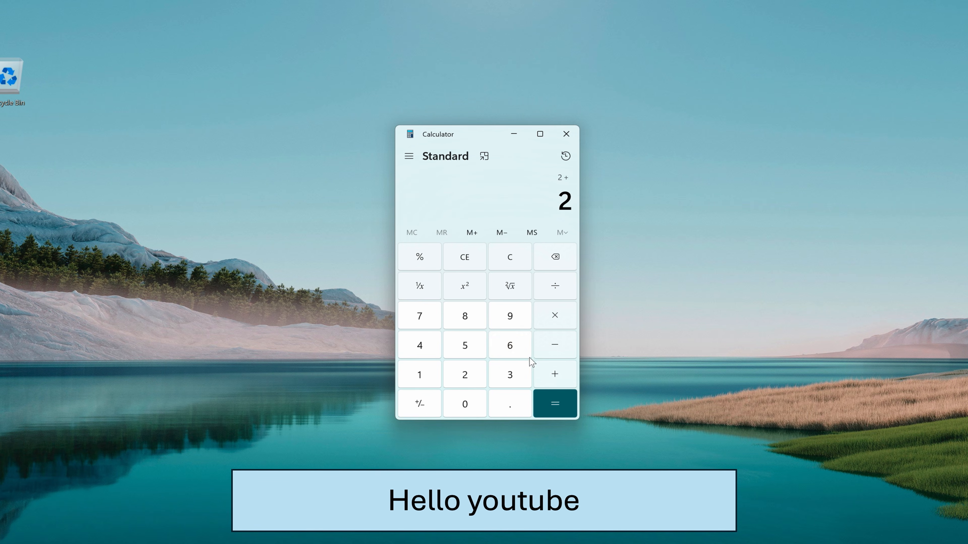
click(510, 345)
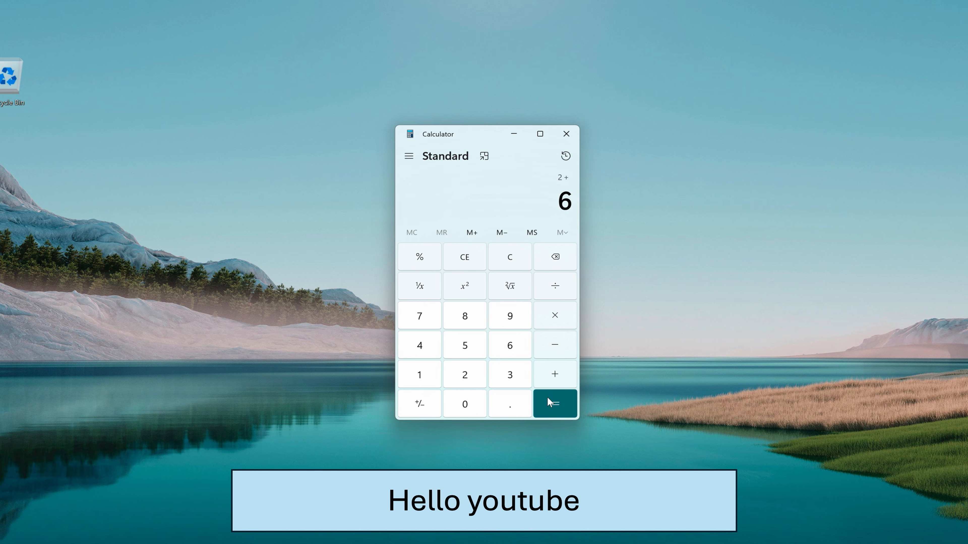
click(555, 403)
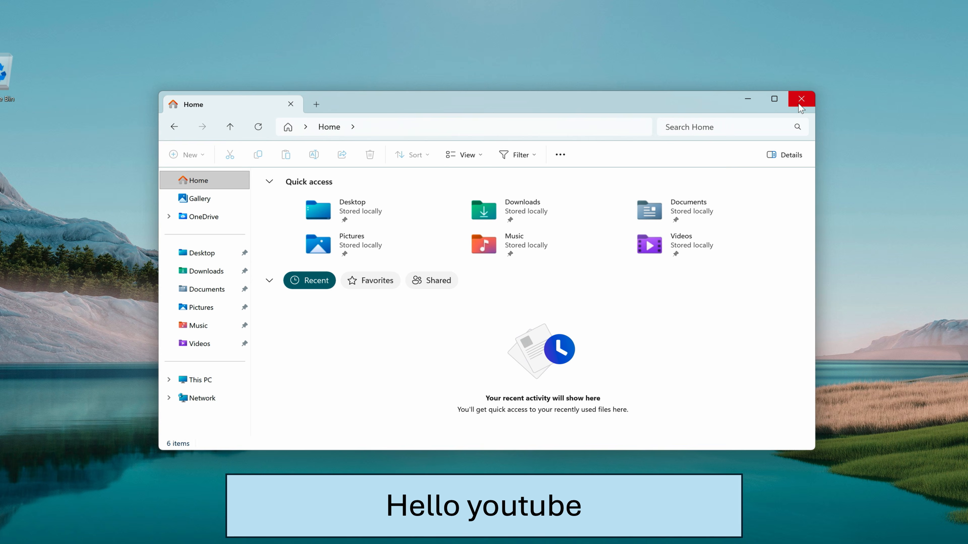
click(799, 103)
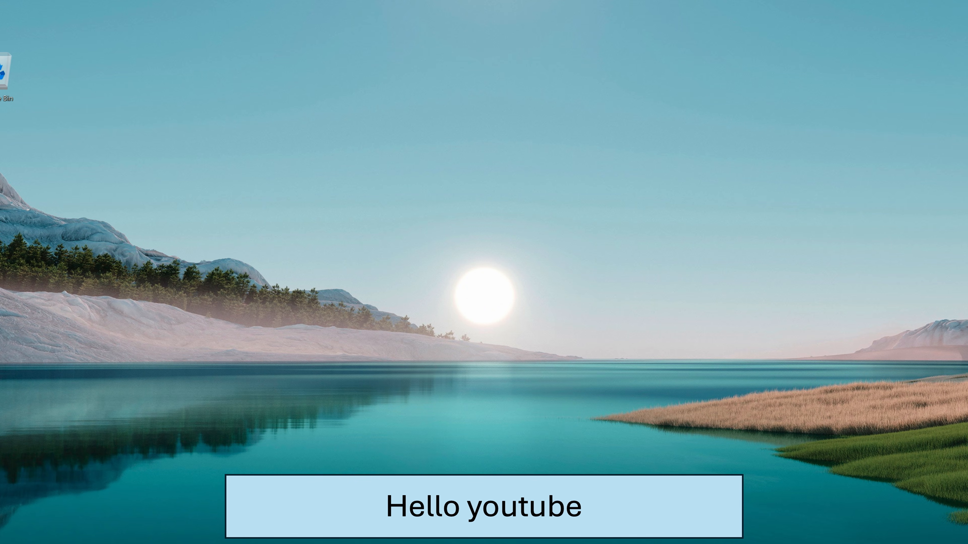
key(super)
click(604, 213)
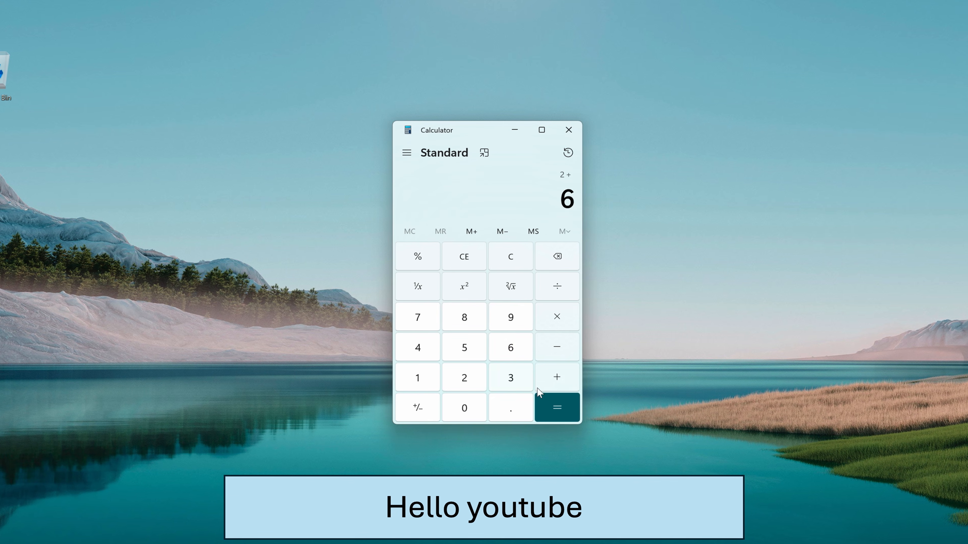
click(542, 399)
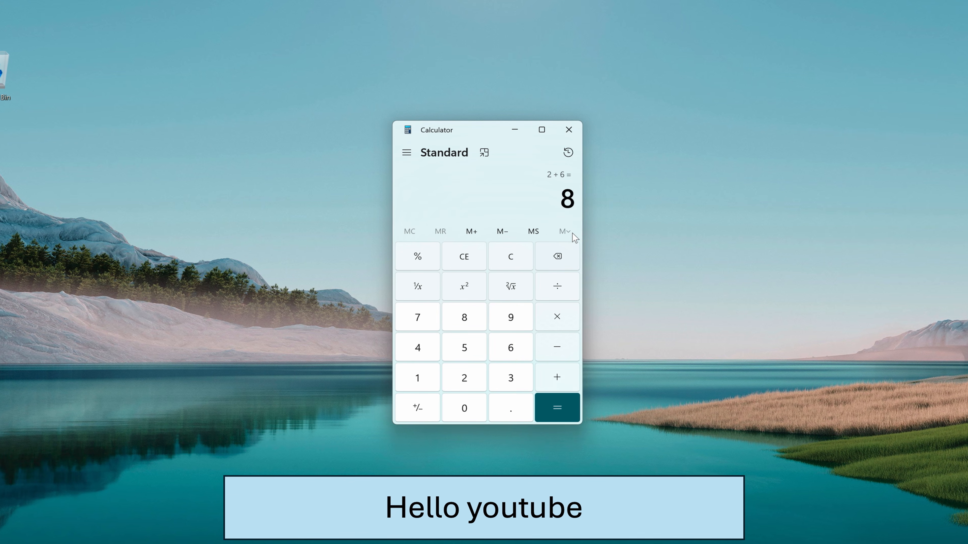